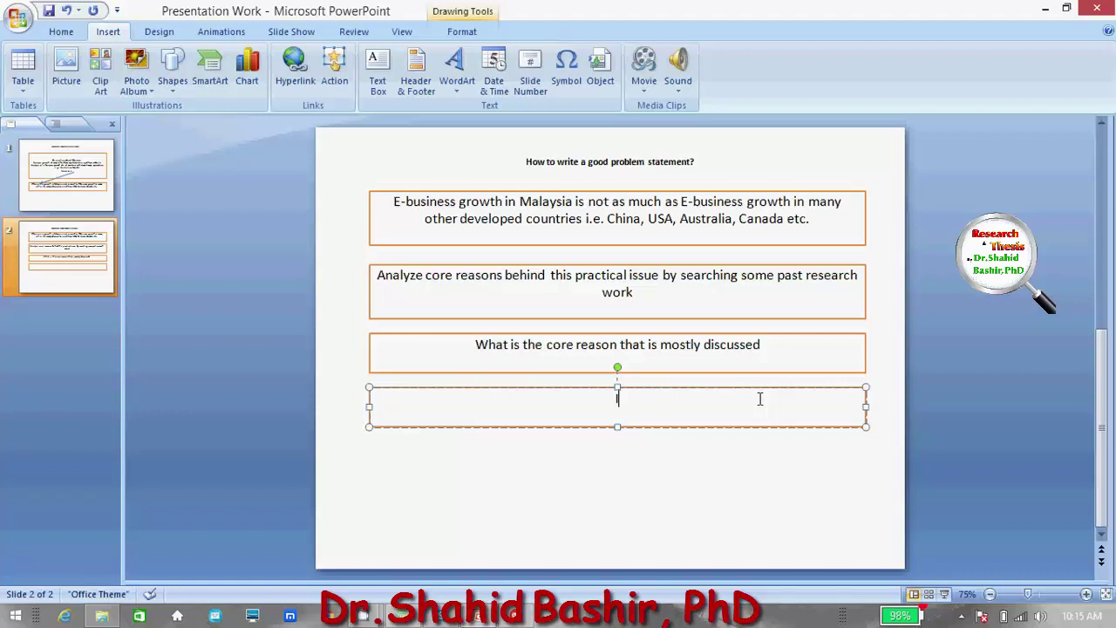
Step: Enter 'Is there an research gap?' into the empty fourth step box
type("an research gap")
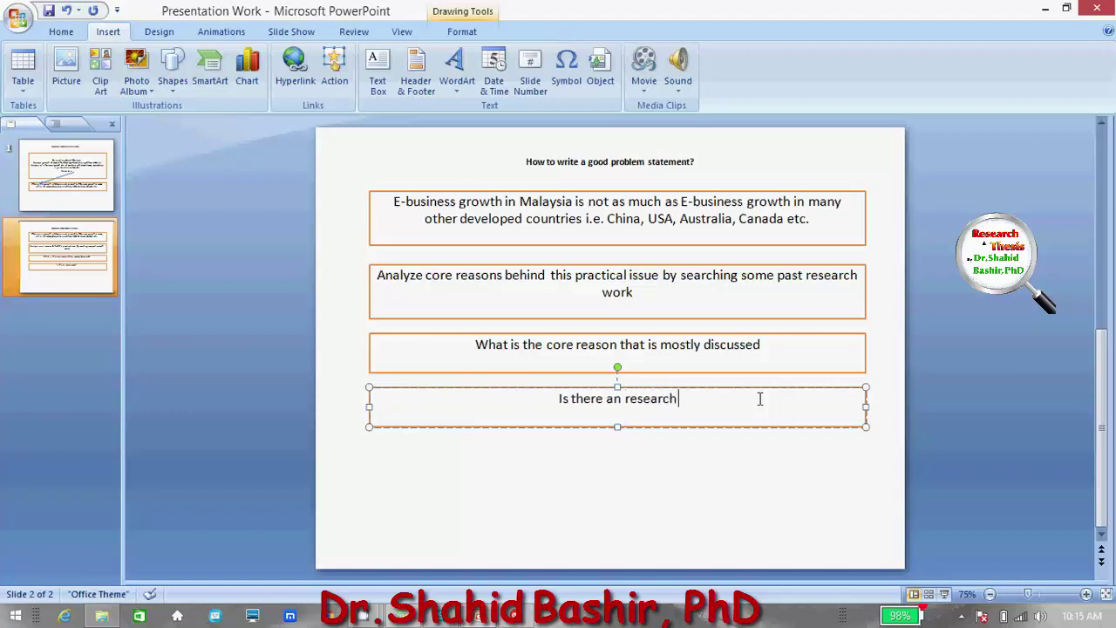
type("?")
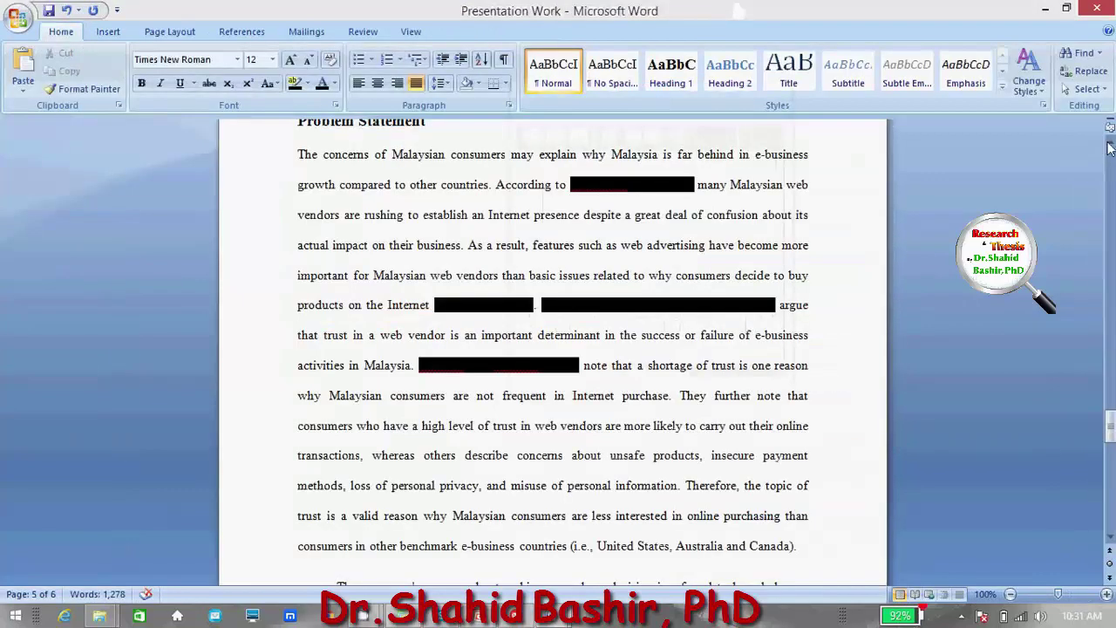
Step: Scroll the Word document until the Problem Statement heading is fully visible
left_click(1109, 149)
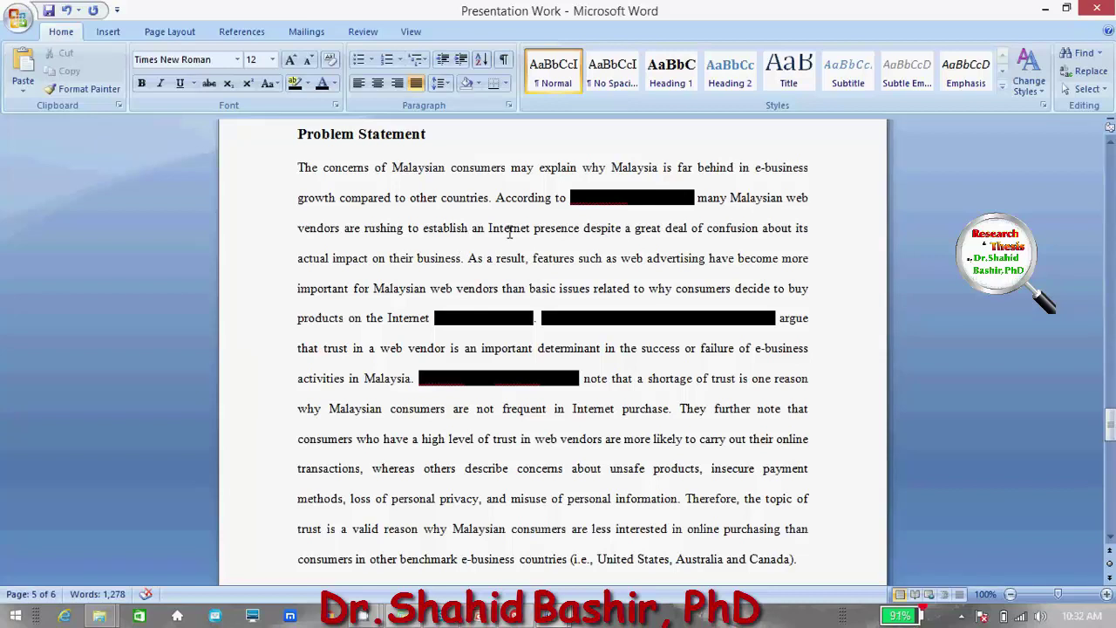
Step: Highlight 'despite a great deal of confusion about its actual impact on their business.' and scroll to the perceived-risk paragraph
left_click_drag(584, 229, 466, 267)
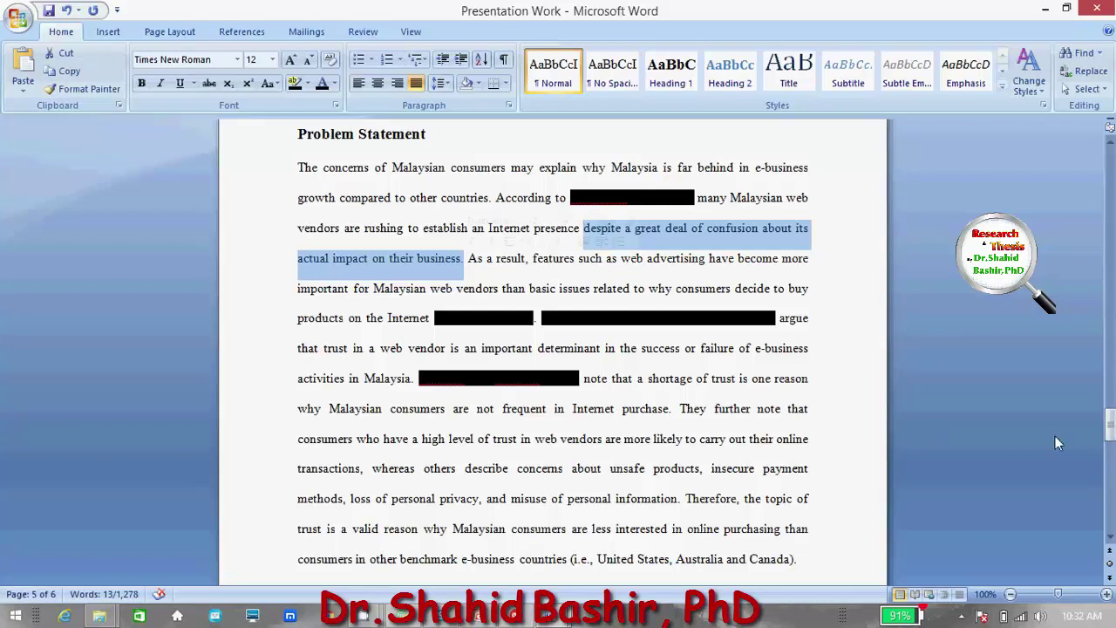
left_click(1110, 538)
left_click(1110, 538)
left_click(1110, 538)
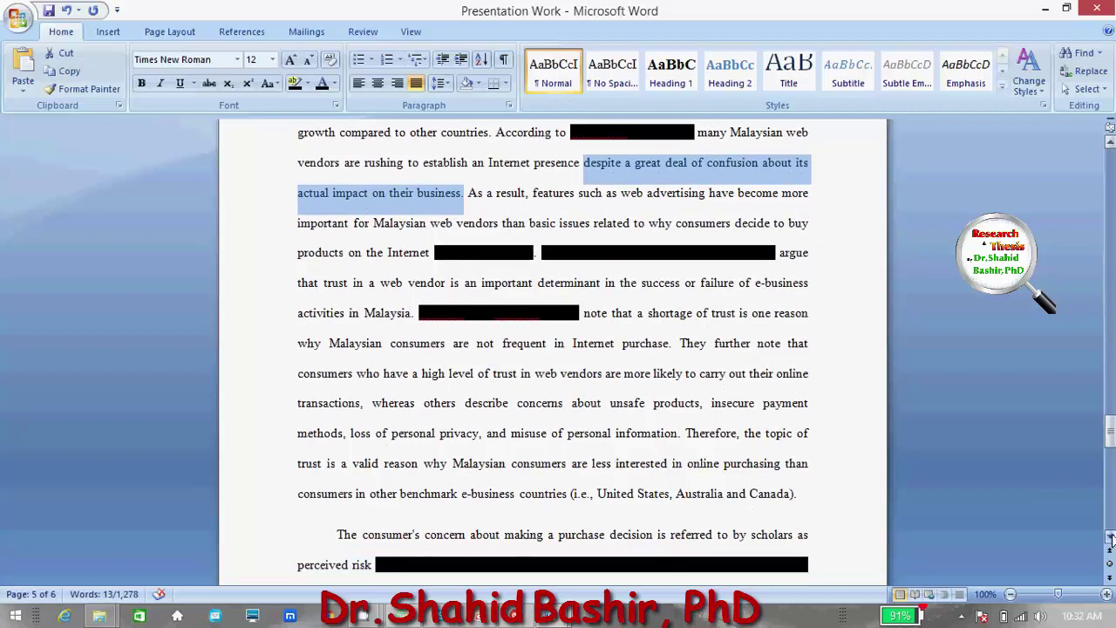
left_click(1110, 537)
left_click(1110, 538)
left_click(1110, 538)
left_click(1110, 538)
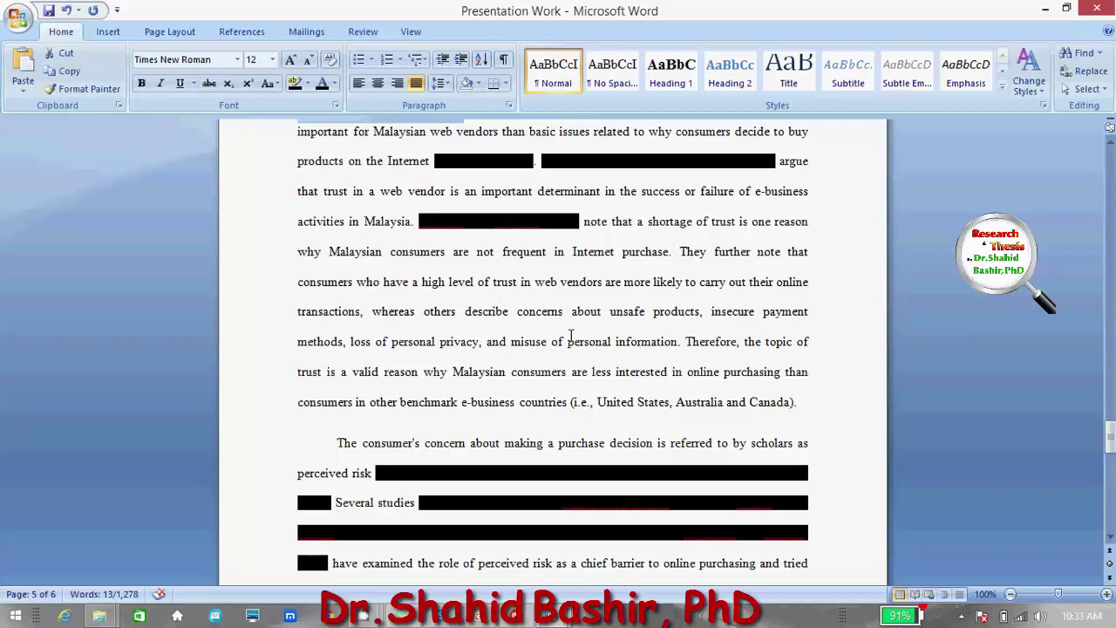
Step: Select the sentence from 'Therefore, the topic of trust' to '...Canada).', then scroll back up slightly
left_click_drag(687, 342, 803, 402)
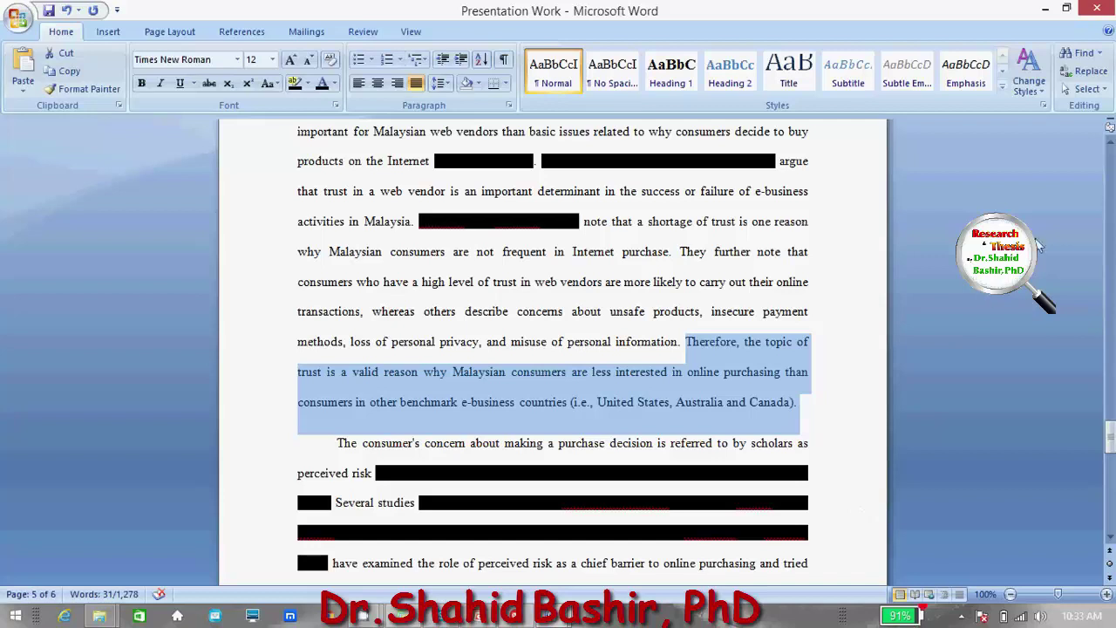
left_click(1110, 148)
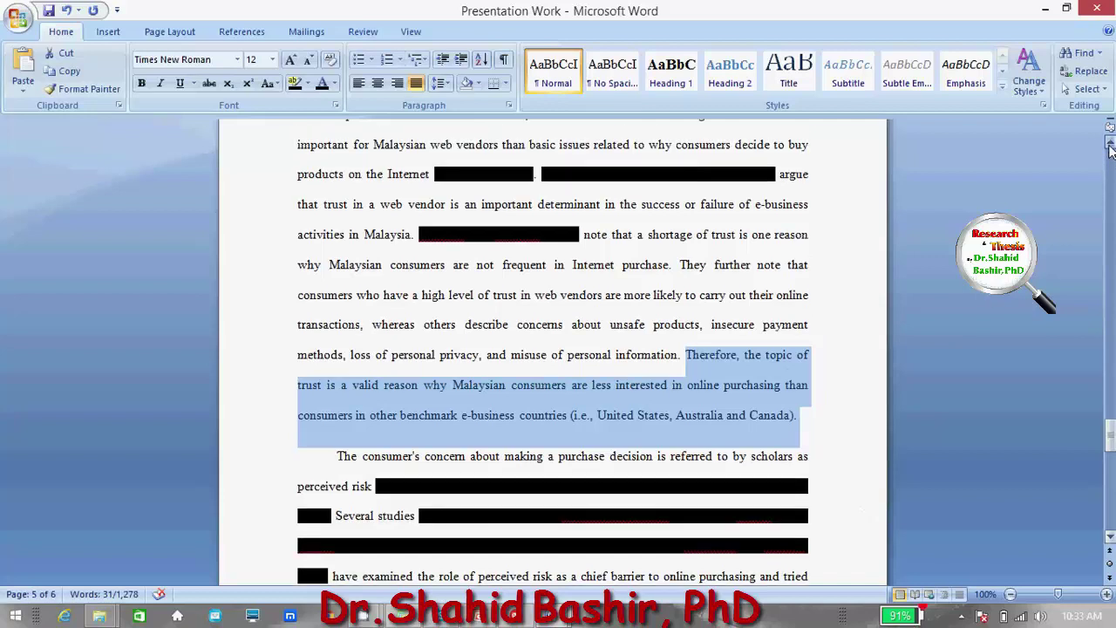
left_click(1110, 149)
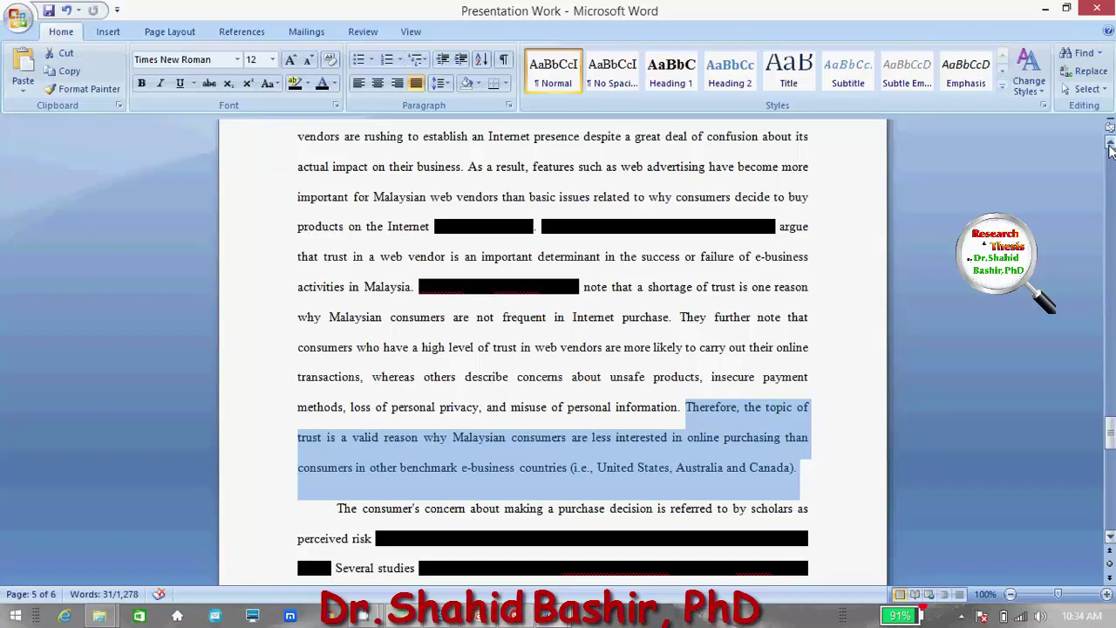
scroll(1110, 150, "up", 1)
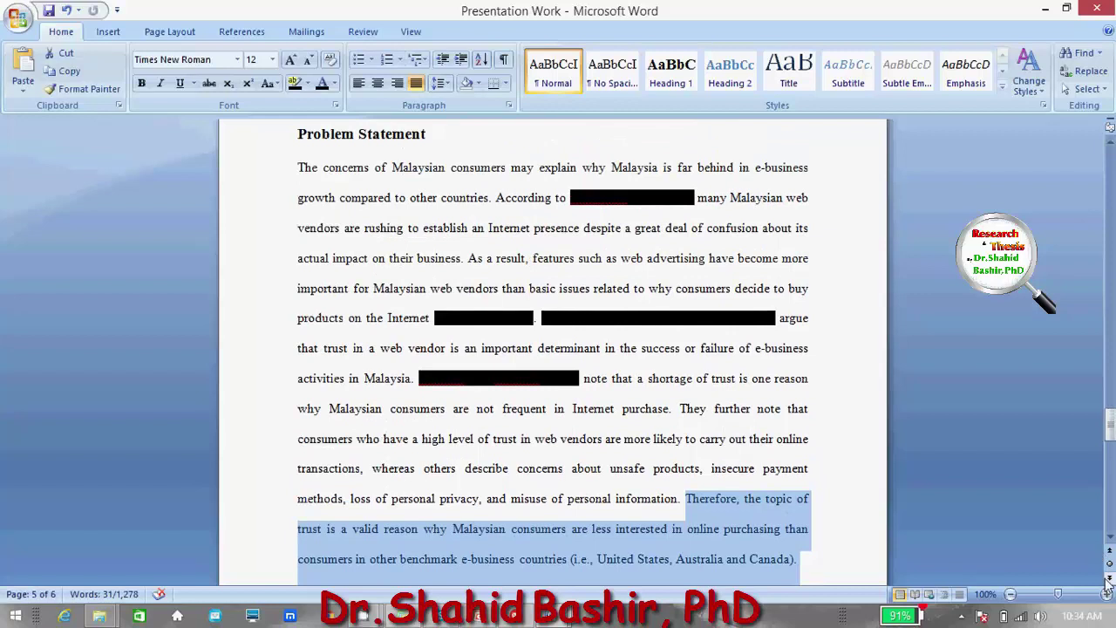
Step: Scroll down and select the opening 'The consumer's concern ... perceived risk' sentence
left_click(1110, 540)
left_click(1110, 541)
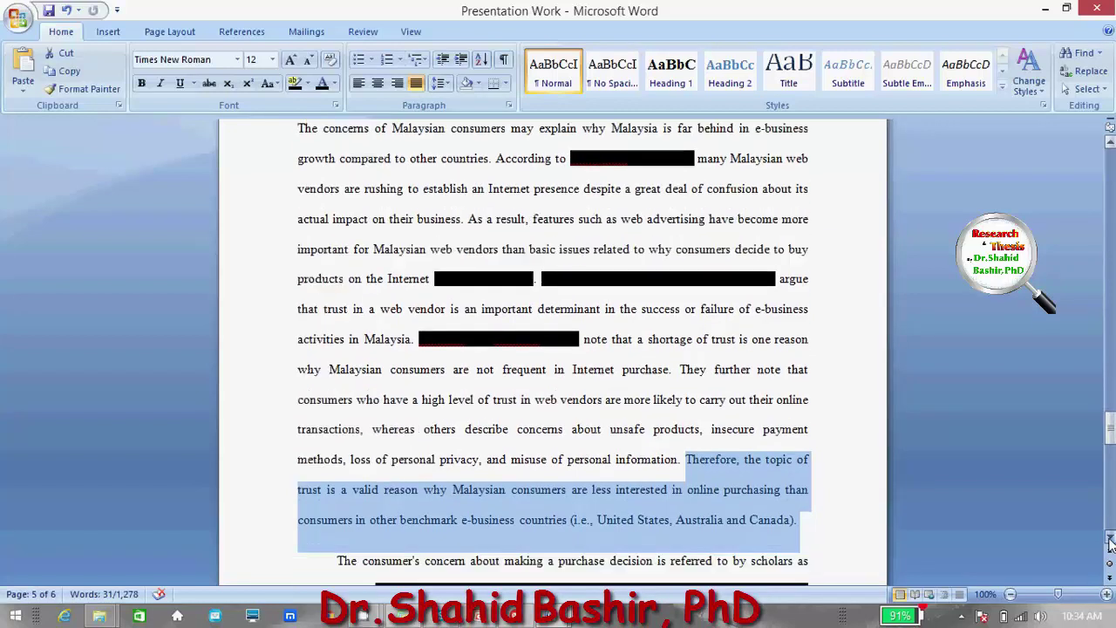
left_click(1110, 541)
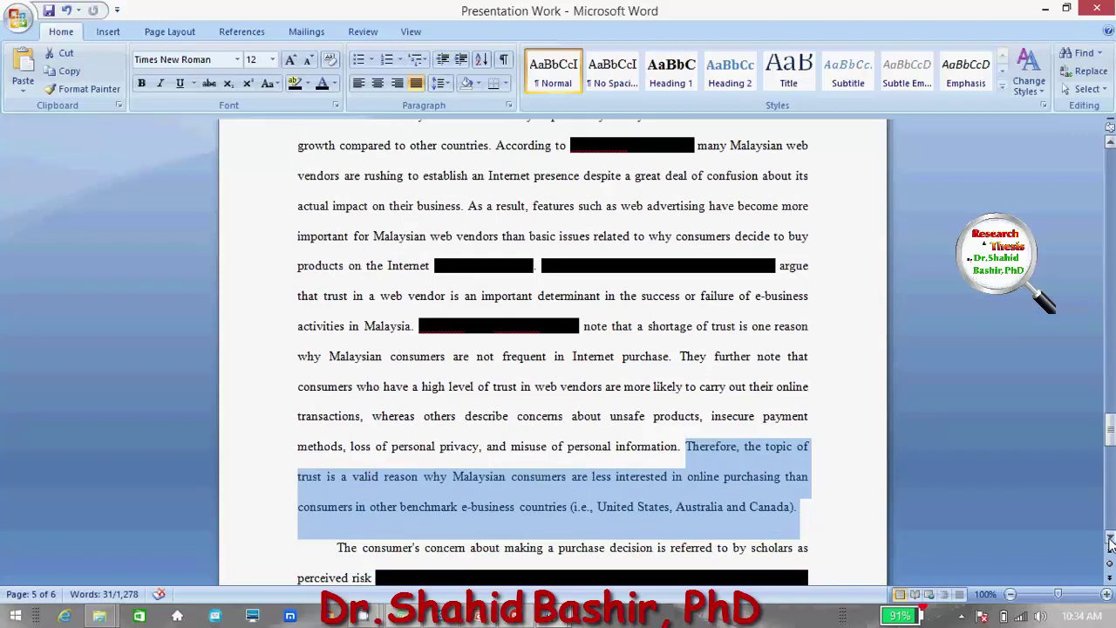
left_click_drag(1110, 541, 1110, 541)
left_click(1110, 540)
left_click(1110, 541)
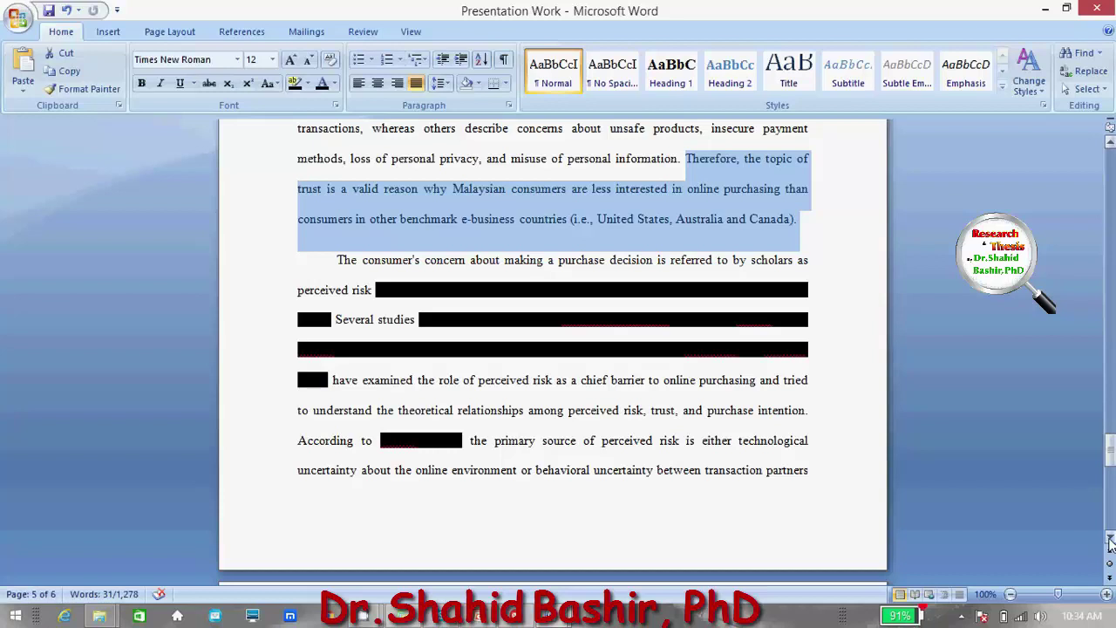
left_click(1110, 541)
left_click(1110, 540)
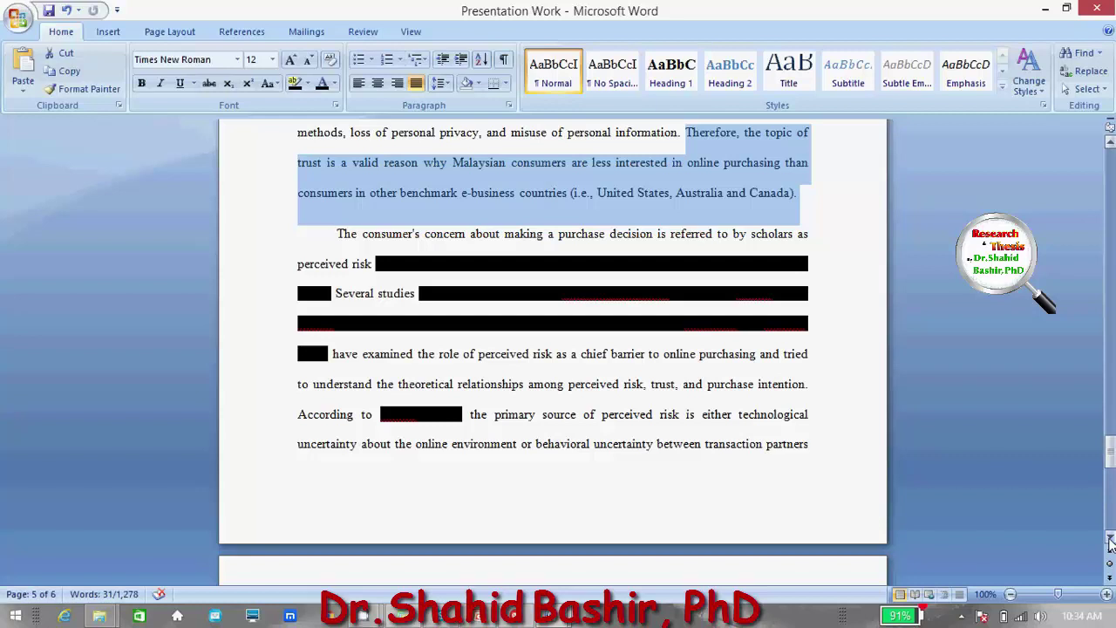
left_click_drag(1110, 540, 1110, 541)
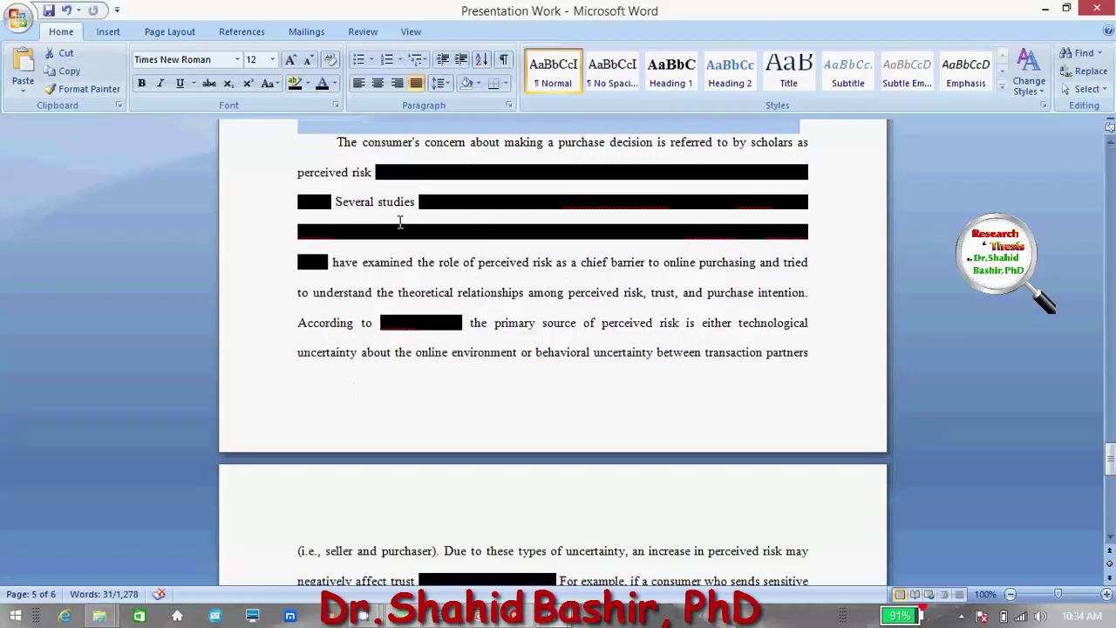
left_click_drag(339, 142, 373, 172)
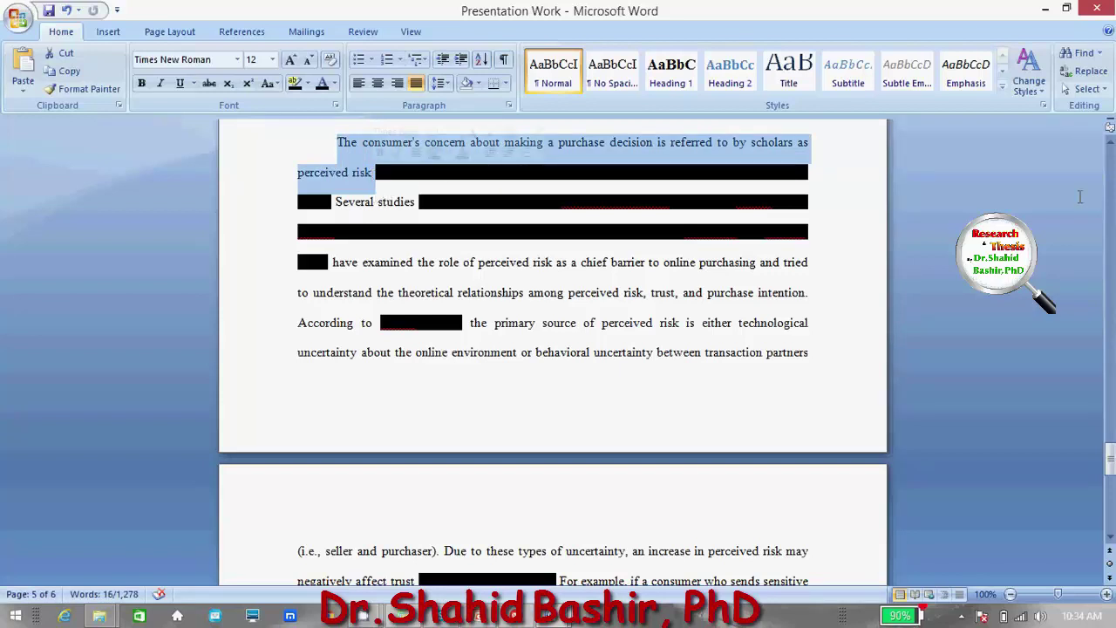
left_click(1110, 146)
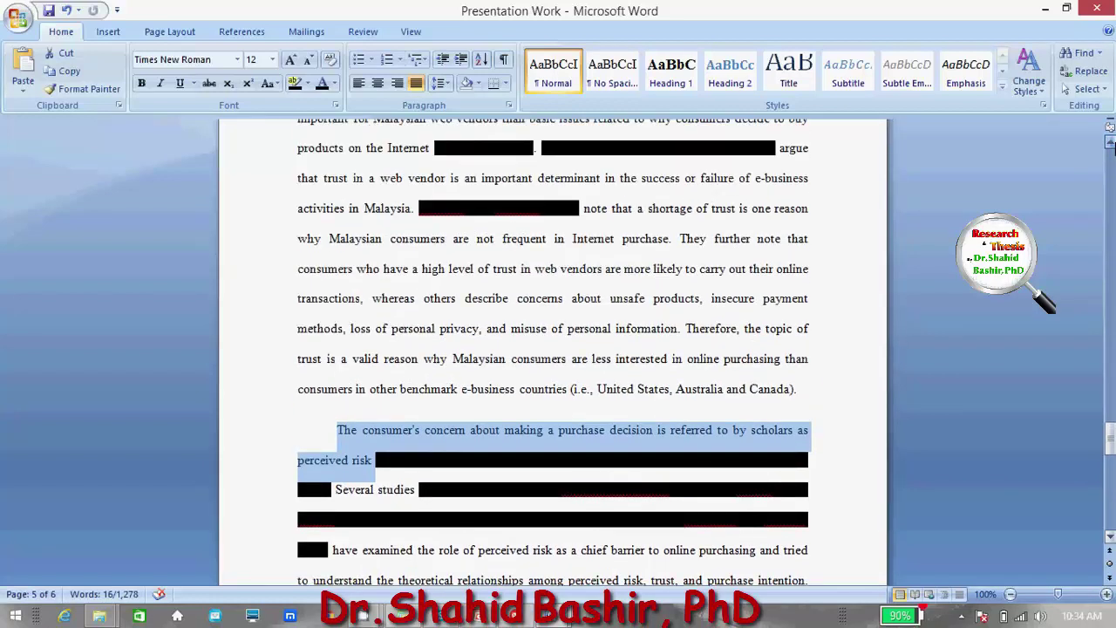
left_click(609, 298)
double_click(644, 300)
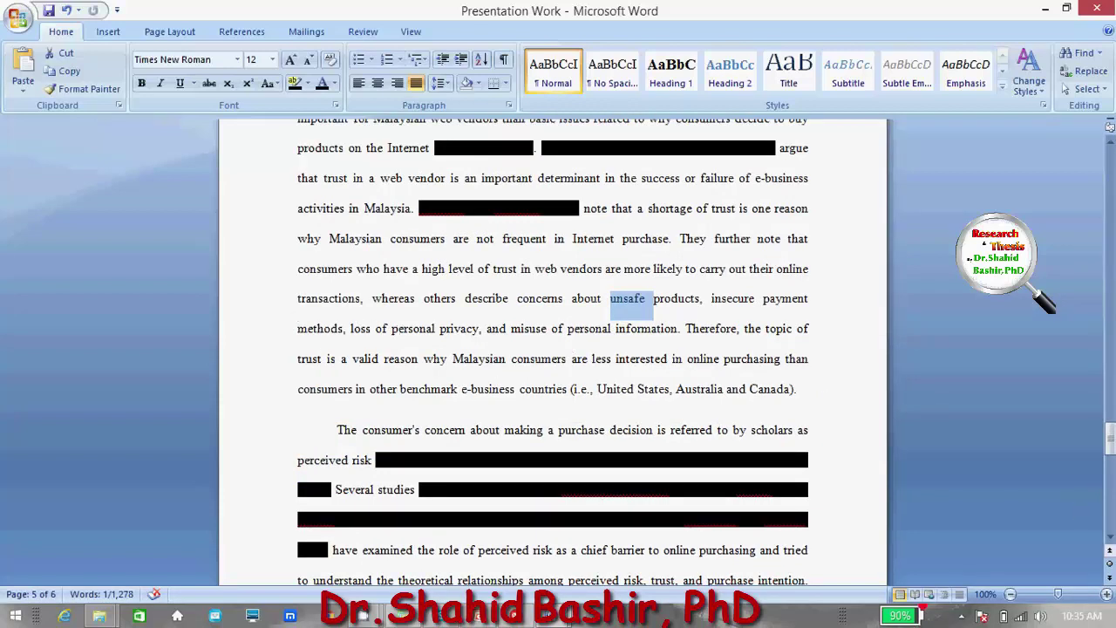
left_click(1109, 541)
left_click(1109, 541)
left_click_drag(1109, 541, 1110, 541)
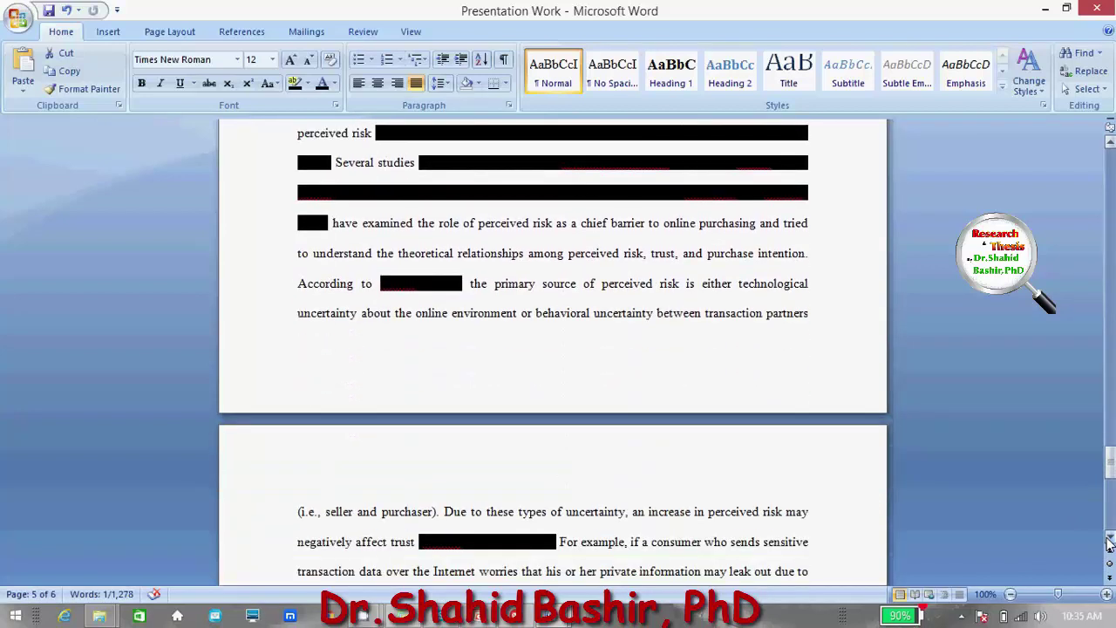
left_click(1110, 142)
left_click(1110, 142)
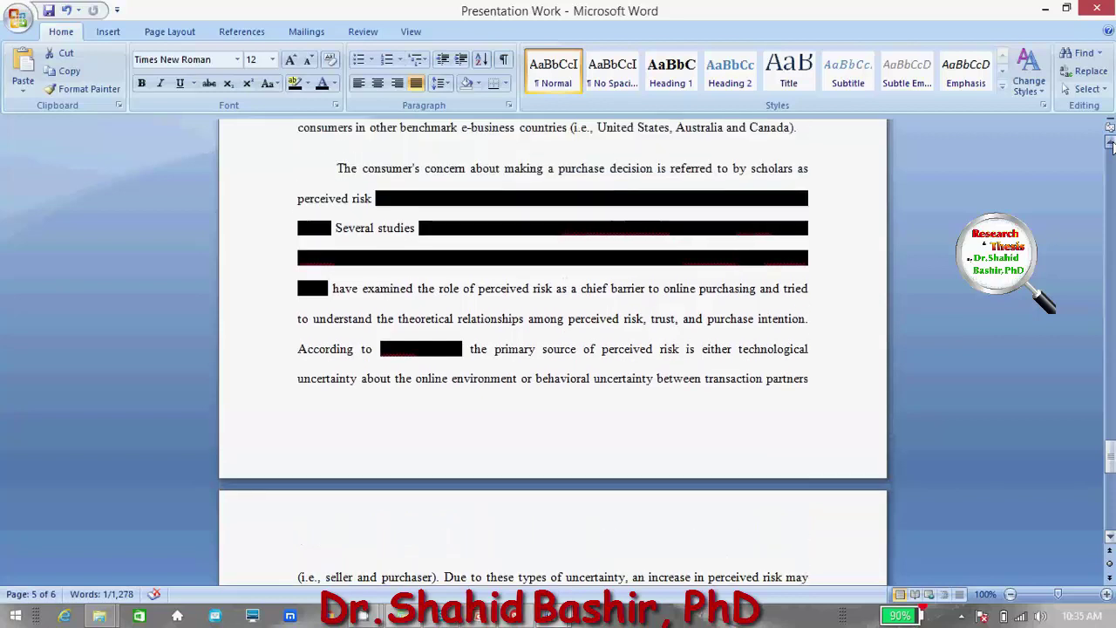
left_click(1110, 142)
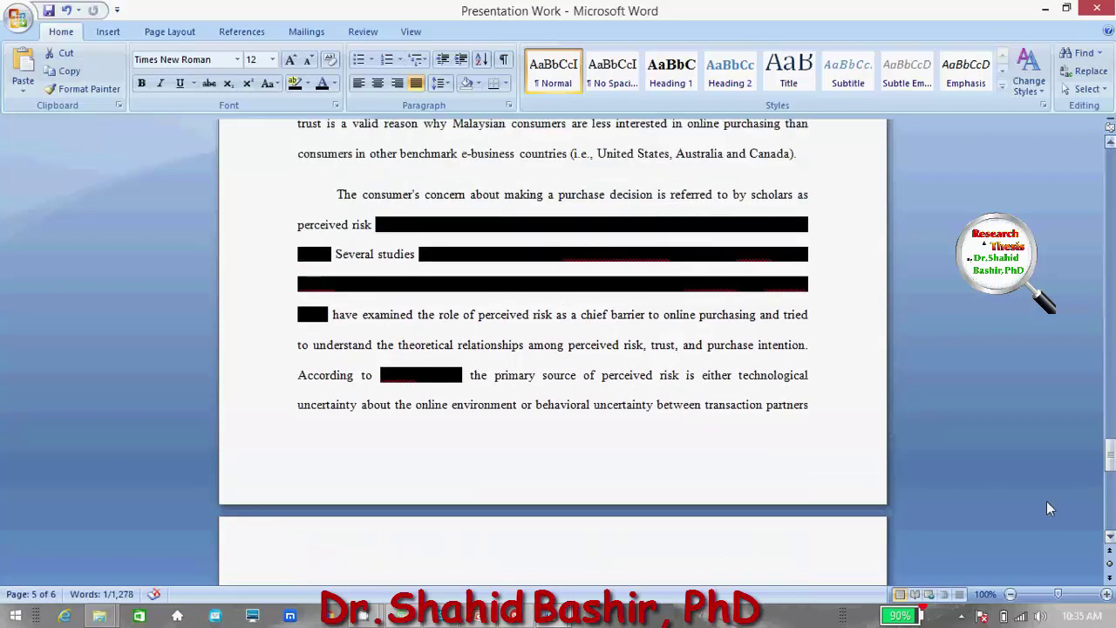
left_click(1110, 541)
left_click(1110, 541)
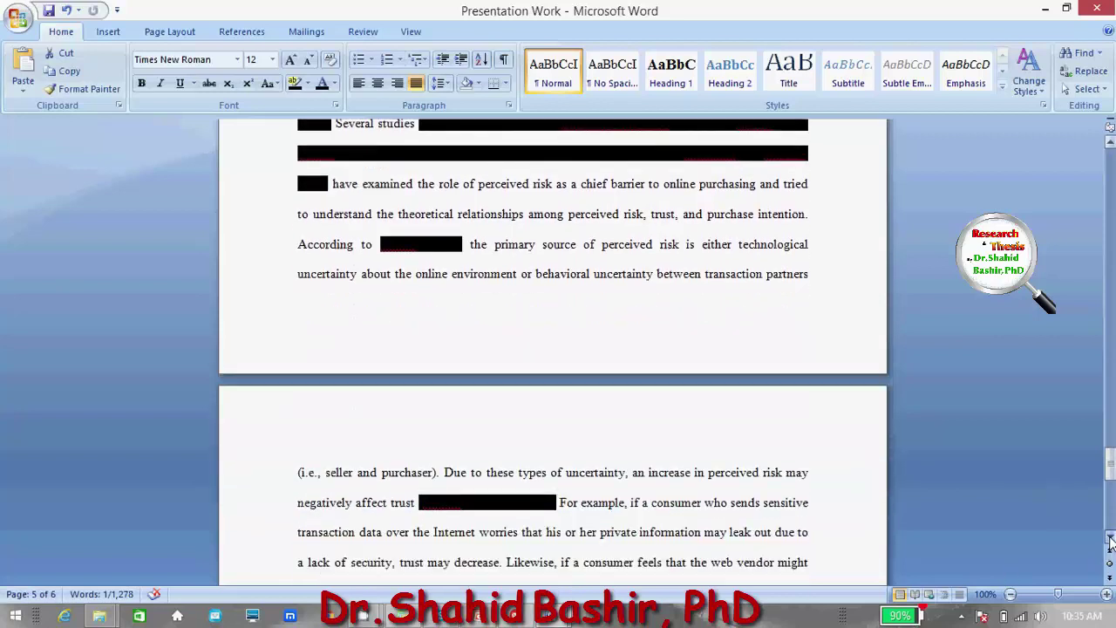
left_click(1110, 541)
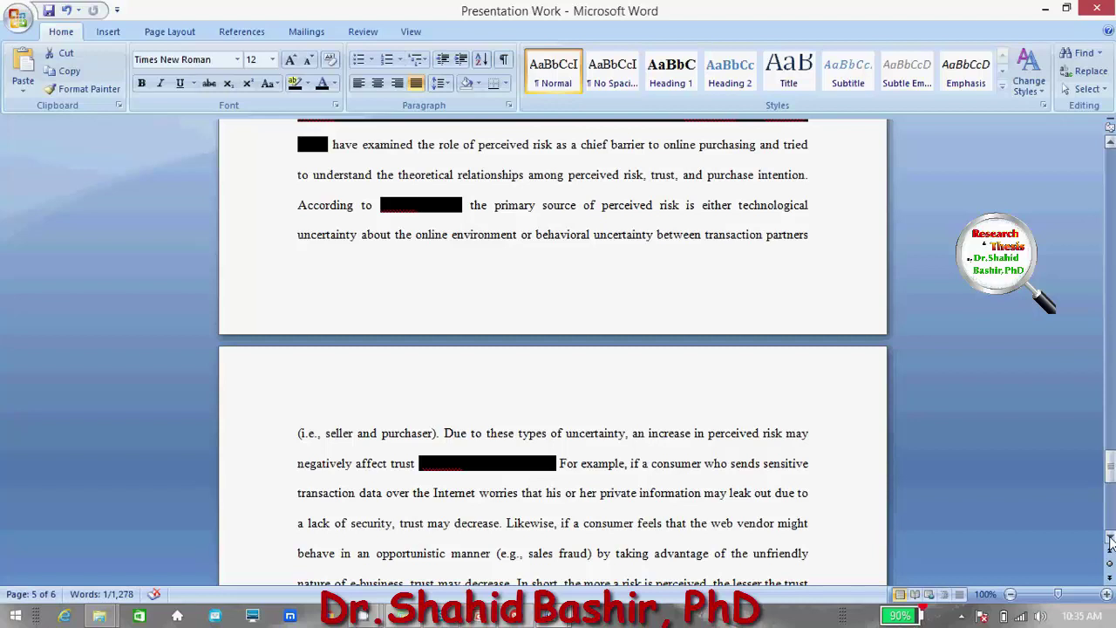
left_click(1110, 539)
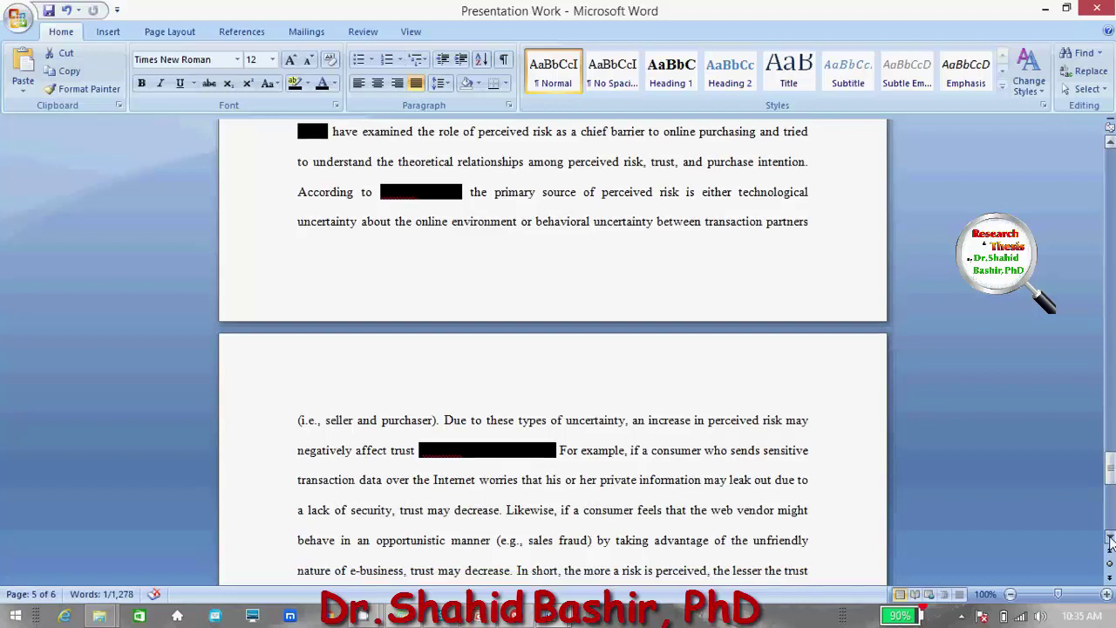
left_click(1110, 142)
left_click(1110, 142)
left_click(1110, 143)
left_click(1110, 142)
left_click(1110, 142)
left_click(1110, 142)
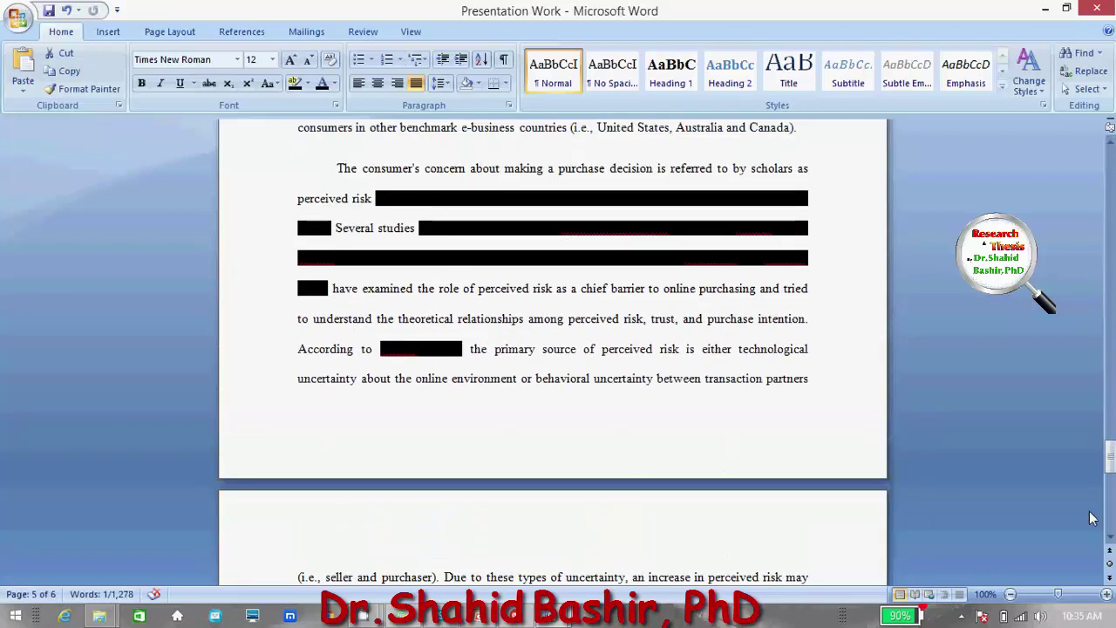
left_click(1110, 539)
left_click(1110, 540)
left_click(1110, 540)
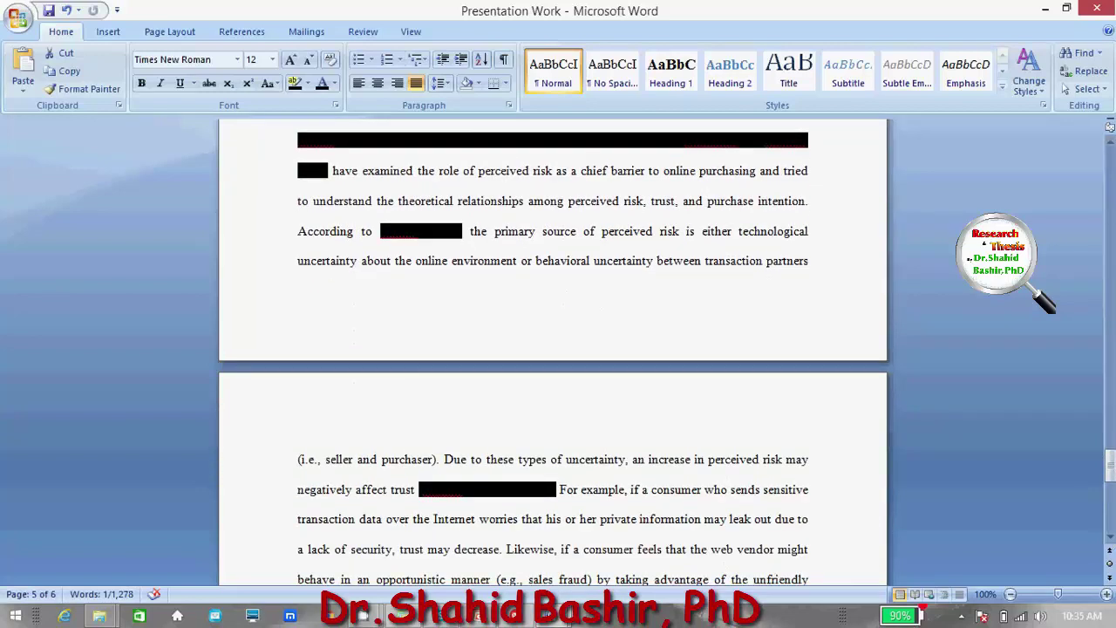
left_click(1110, 142)
left_click(1110, 142)
left_click(1110, 147)
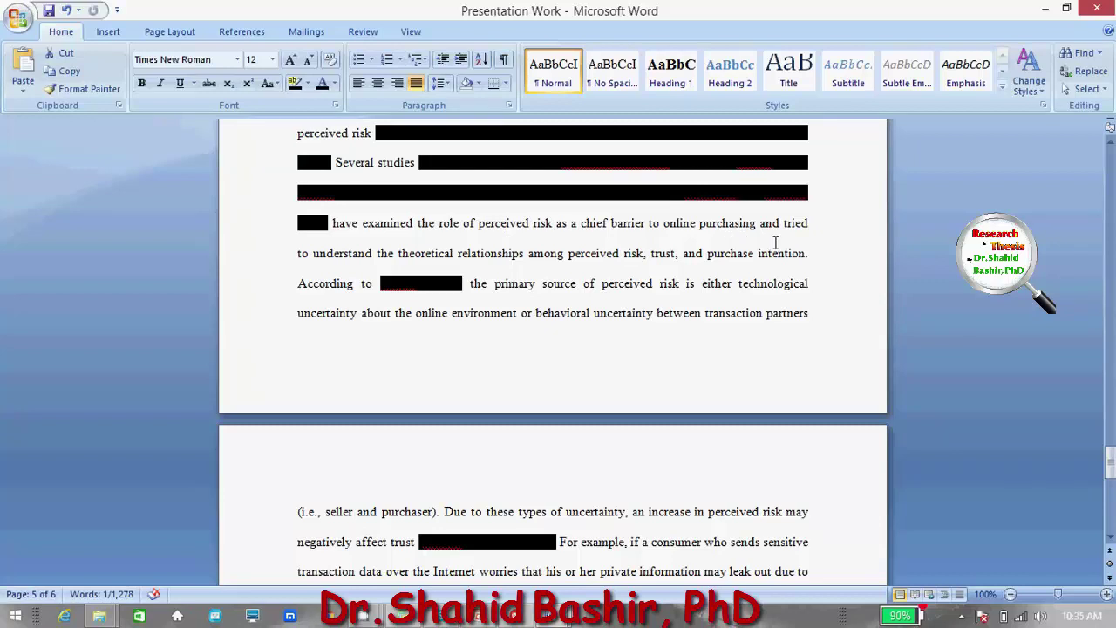
Step: Select the word 'tried', move to page 6, and select the 'Meanwhile' consumer-trust sentence
left_click_drag(784, 243, 812, 244)
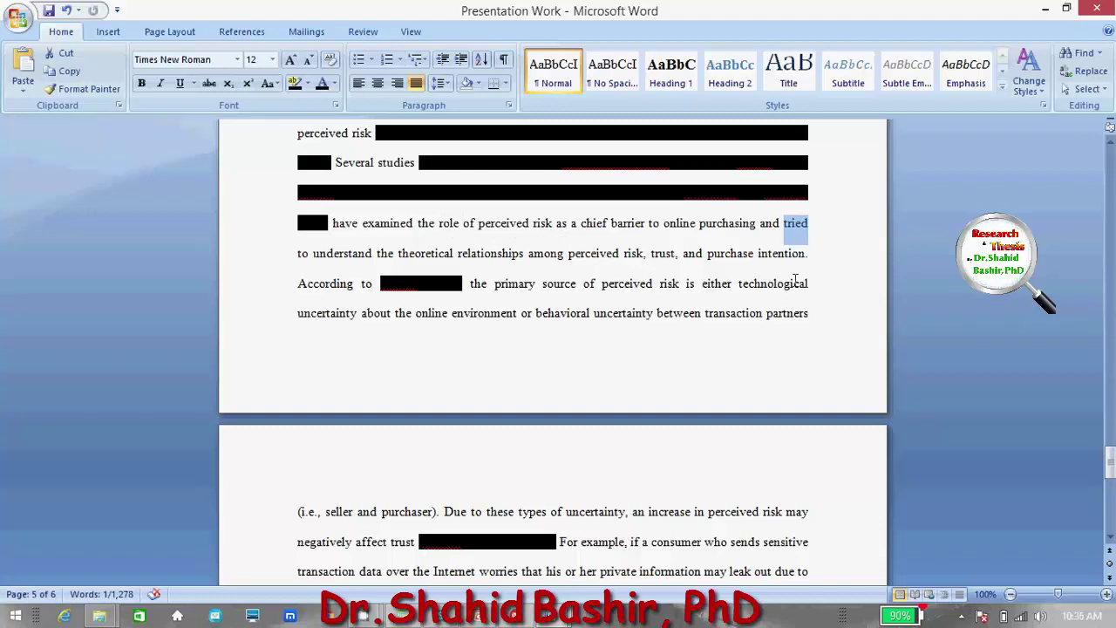
left_click(1109, 537)
left_click(1109, 538)
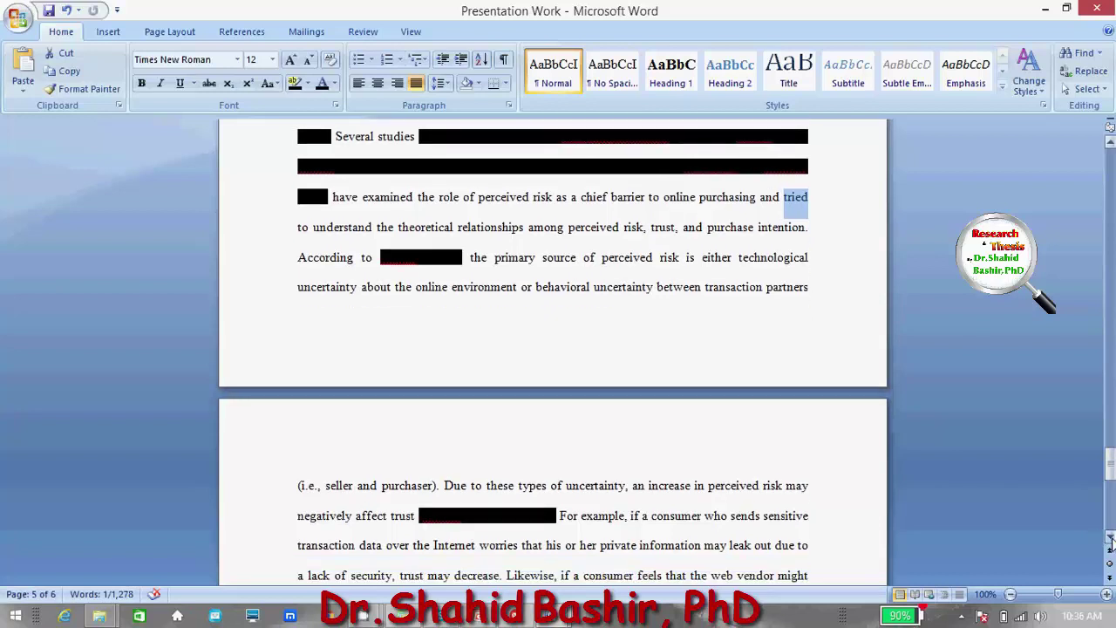
left_click(1109, 537)
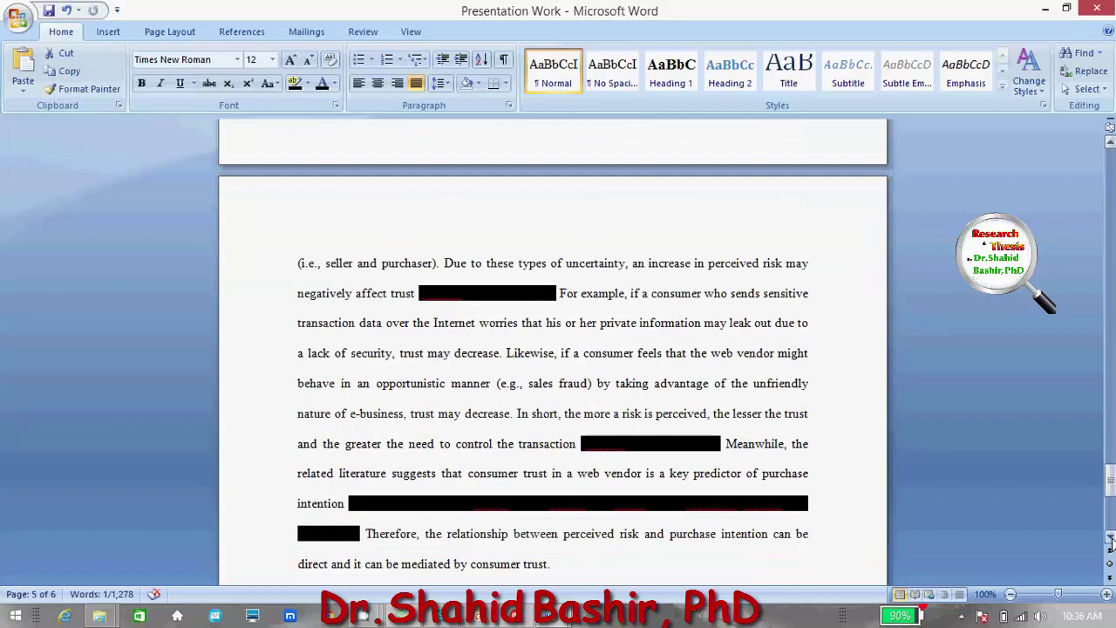
left_click(1109, 537)
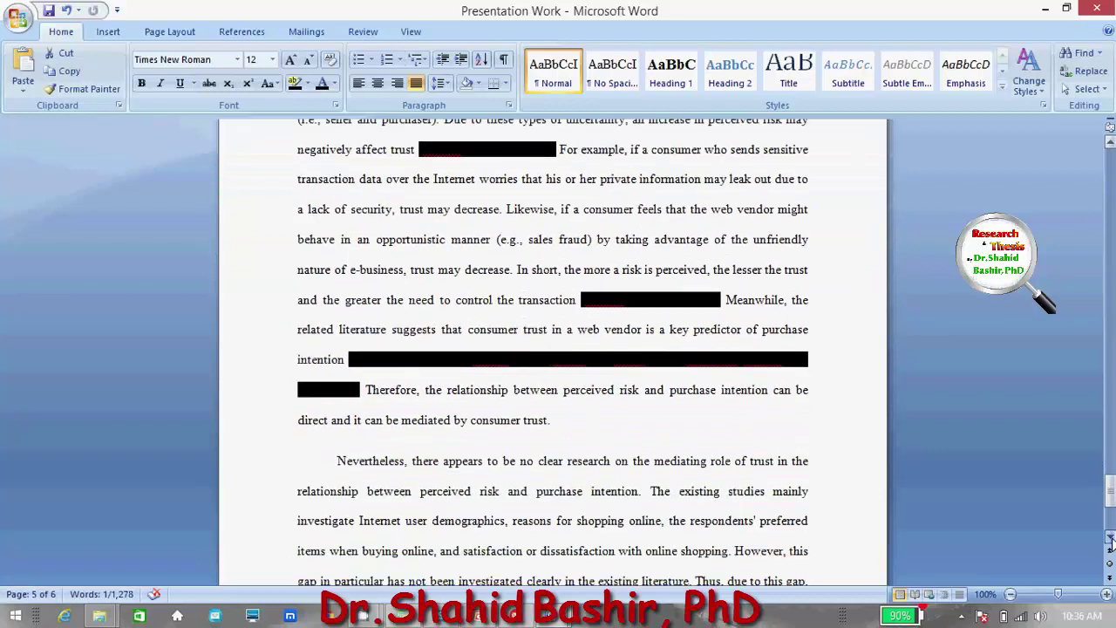
left_click(1109, 540)
left_click(1109, 540)
left_click(1109, 540)
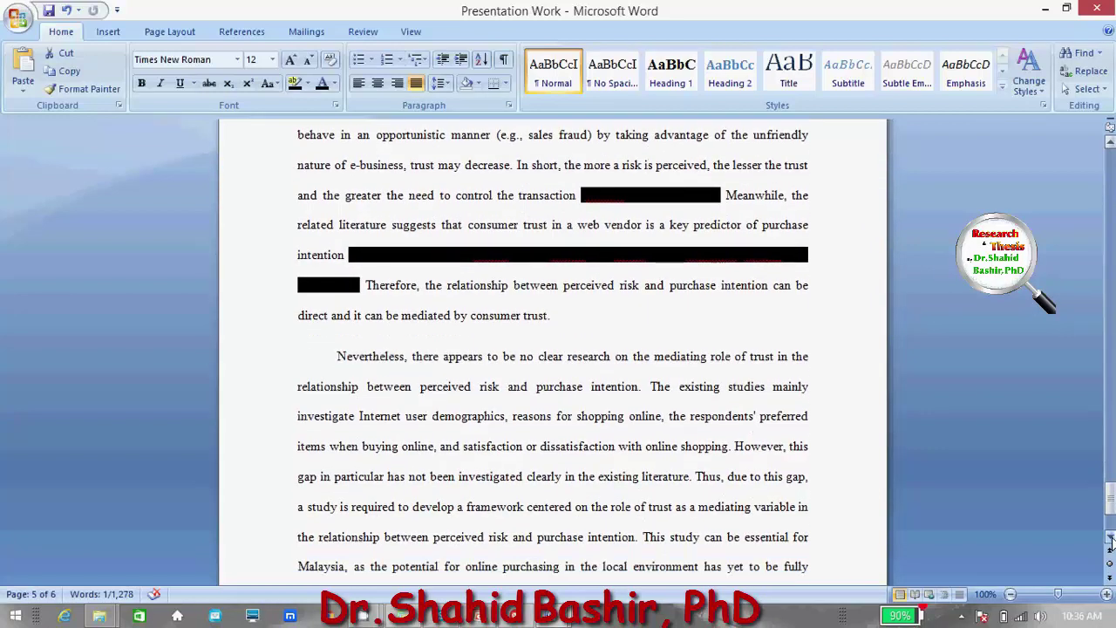
left_click_drag(726, 197, 341, 261)
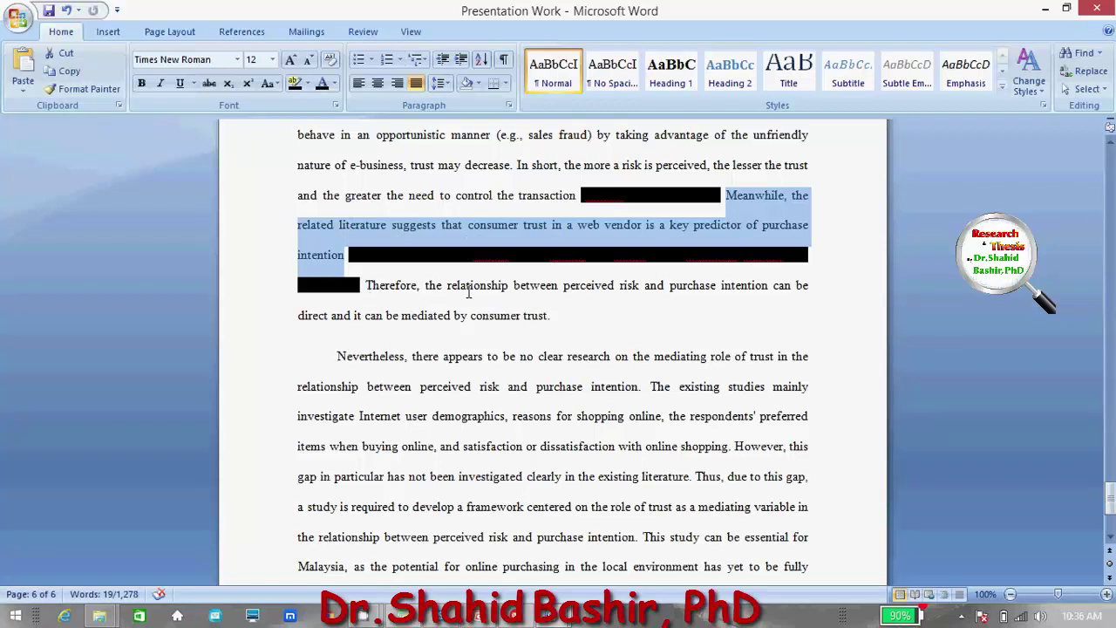
Step: Replace the Meanwhile selection with the sentence on perceived risk, purchase intention and consumer trust
left_click(585, 320)
left_click_drag(585, 320, 424, 296)
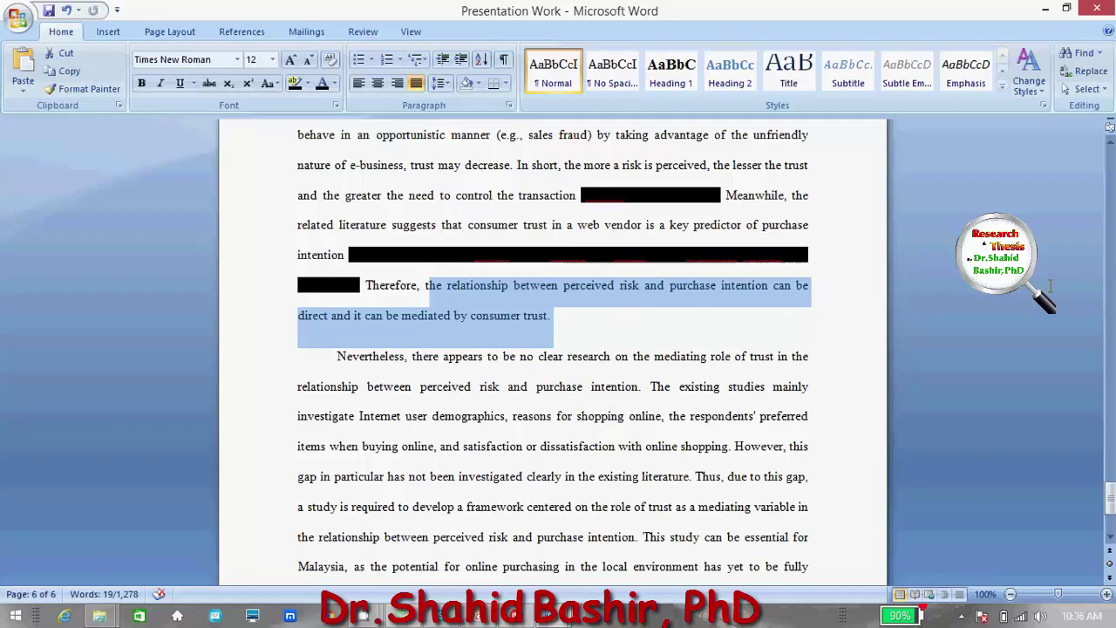
Step: Scroll up and back down, then clear the highlighted Therefore sentence
left_click(1110, 140)
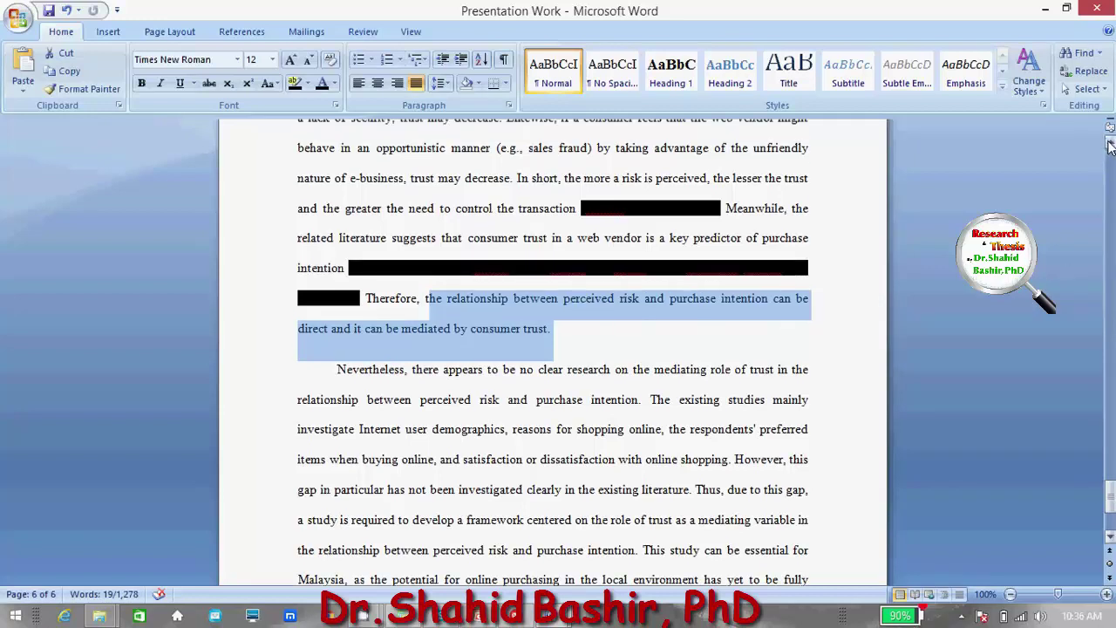
scroll(1109, 145, "up", 5)
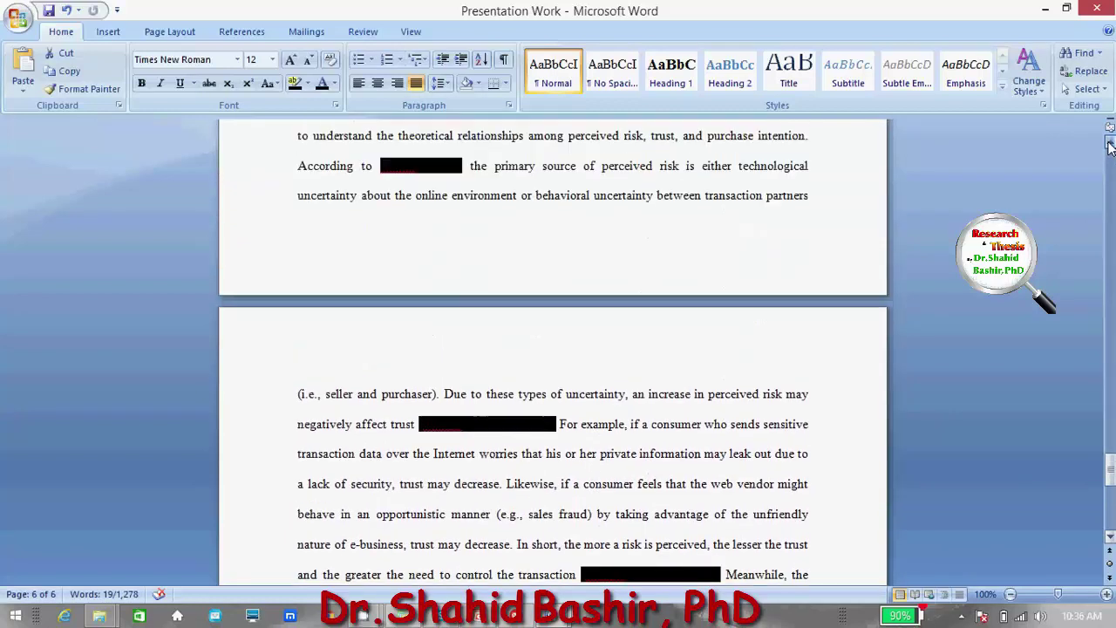
scroll(1109, 145, "up", 3)
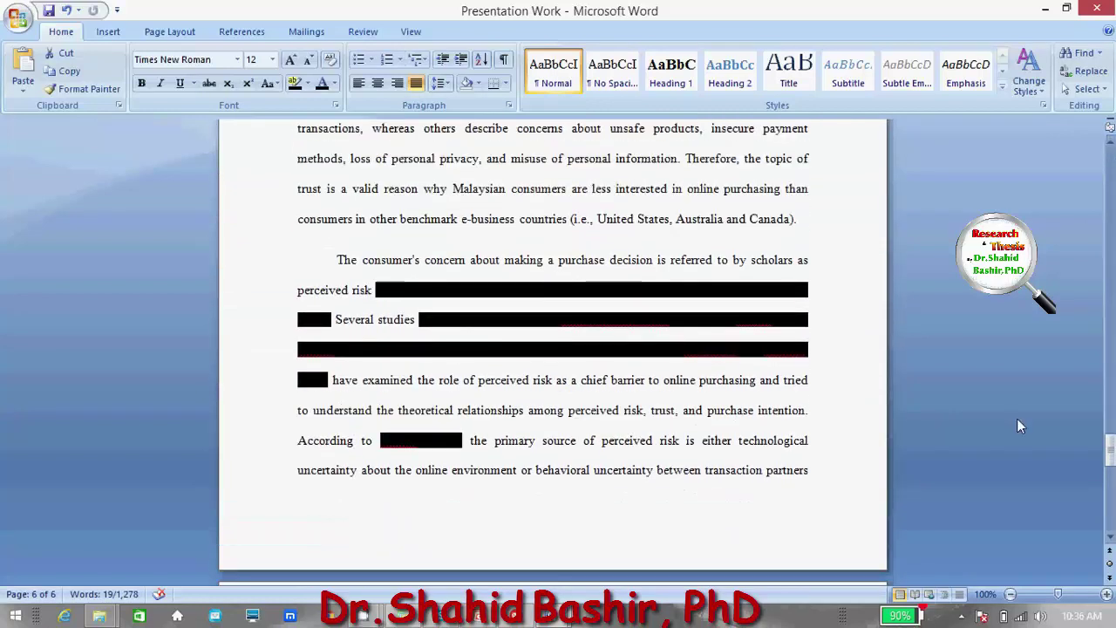
scroll(1110, 540, "down", 4)
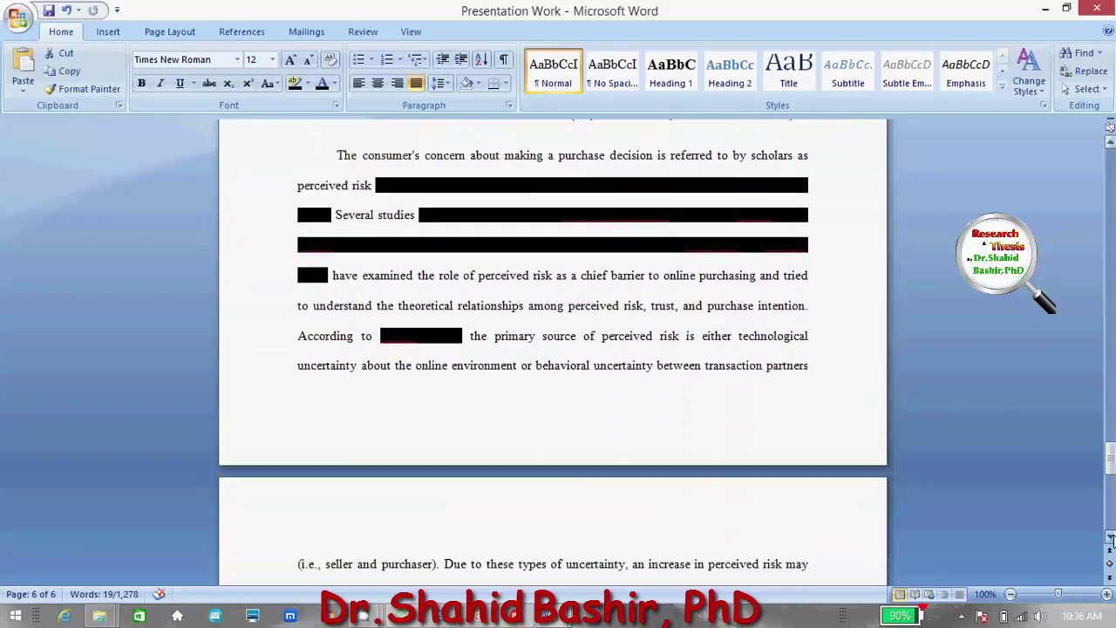
scroll(1110, 540, "down", 4)
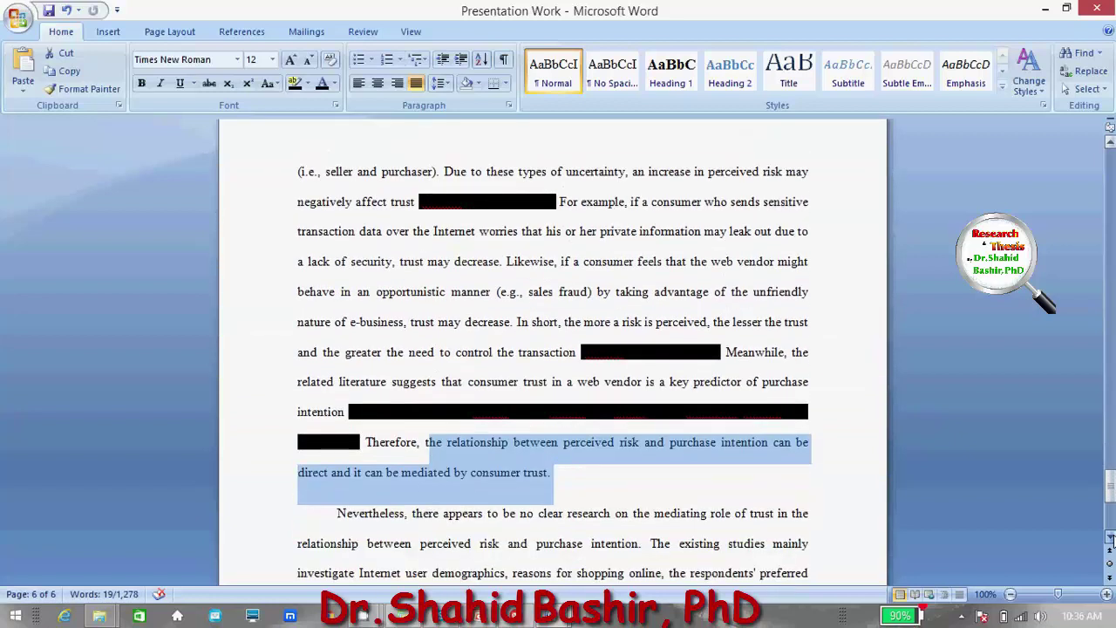
scroll(1110, 540, "down", 3)
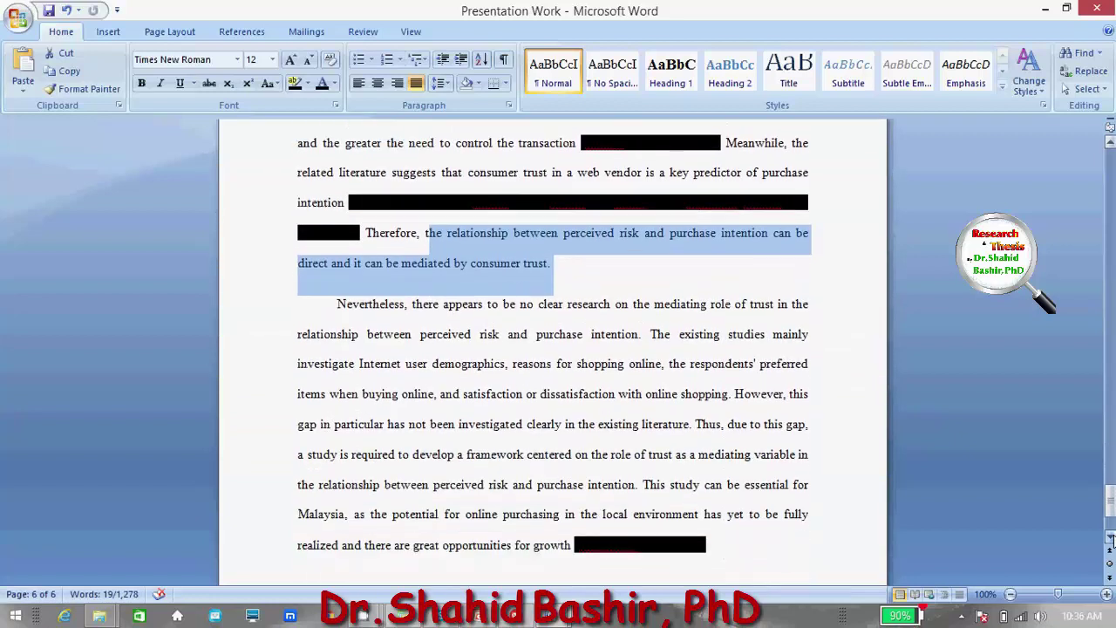
left_click(563, 266)
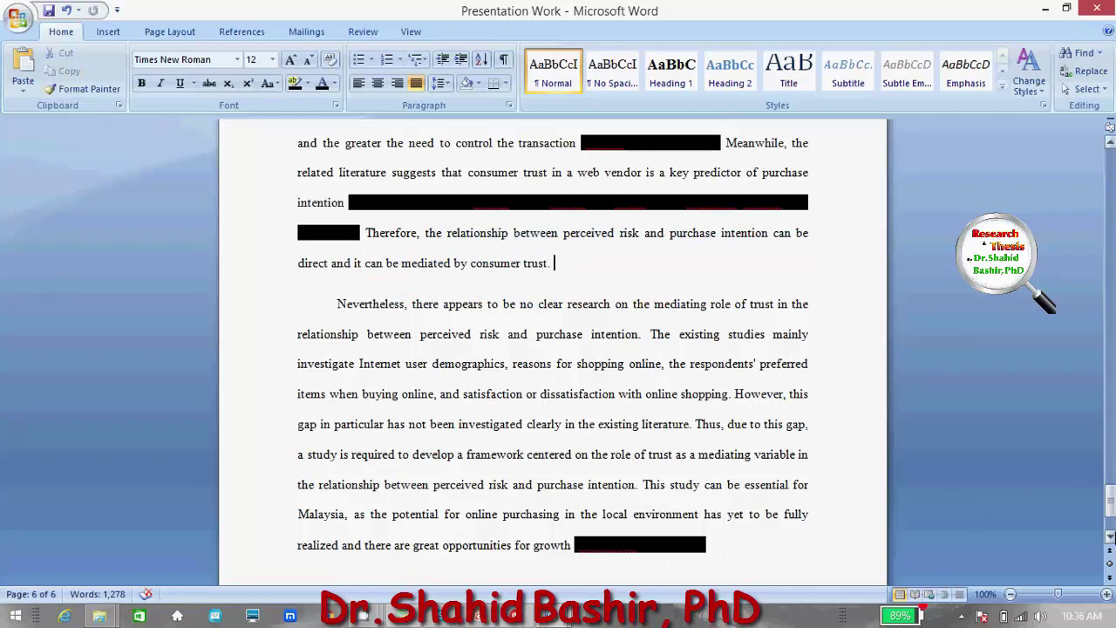
Step: Scroll down to the final Nevertheless paragraph at the bottom of the last page
left_click(1110, 537)
left_click(1110, 537)
left_click(1110, 537)
left_click(1110, 537)
left_click(1110, 537)
left_click(1110, 537)
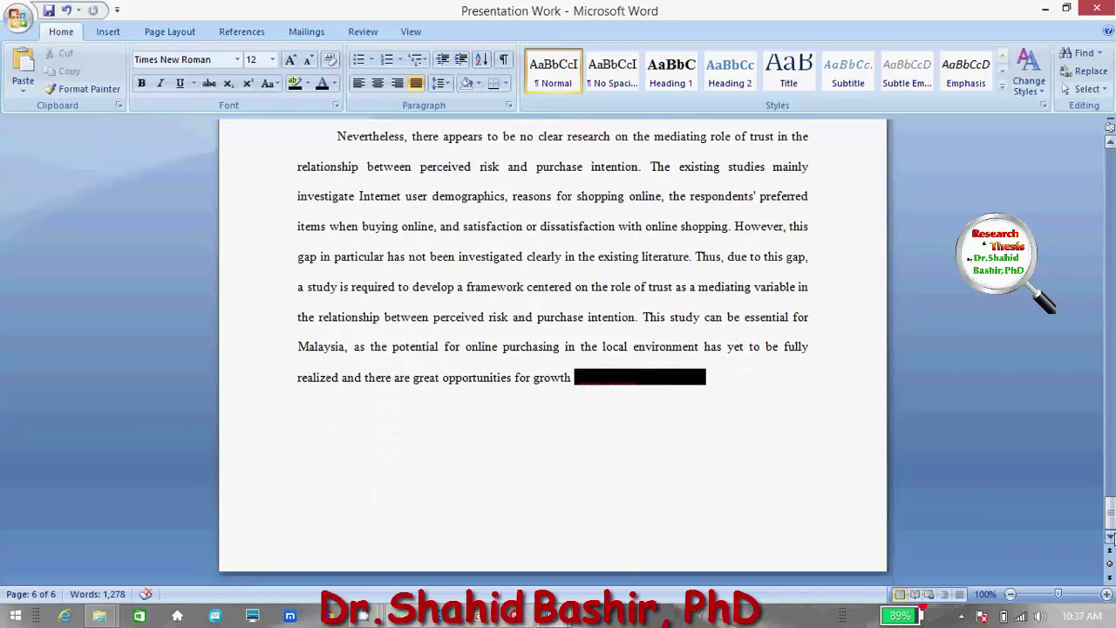